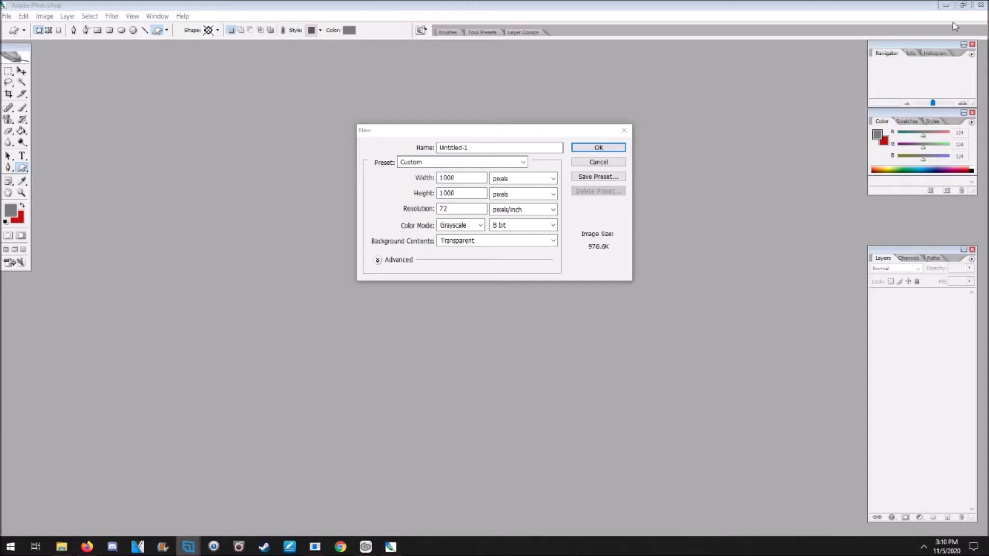
- Create the new 1000 × 1000 document and maximize its window
click(635, 159)
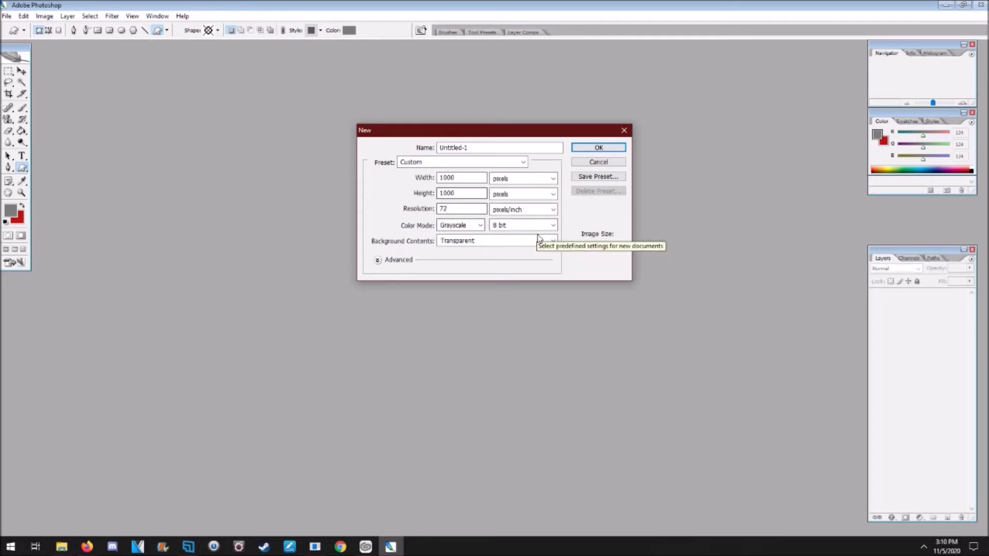
click(597, 148)
click(366, 49)
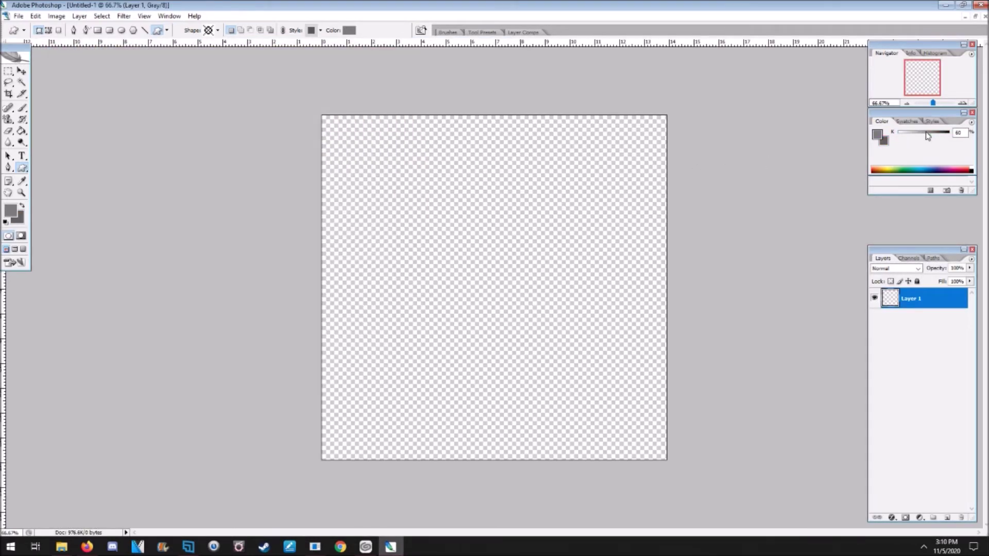
- Fill the whole canvas with solid black, then make the foreground colour grey
drag(928, 136, 953, 137)
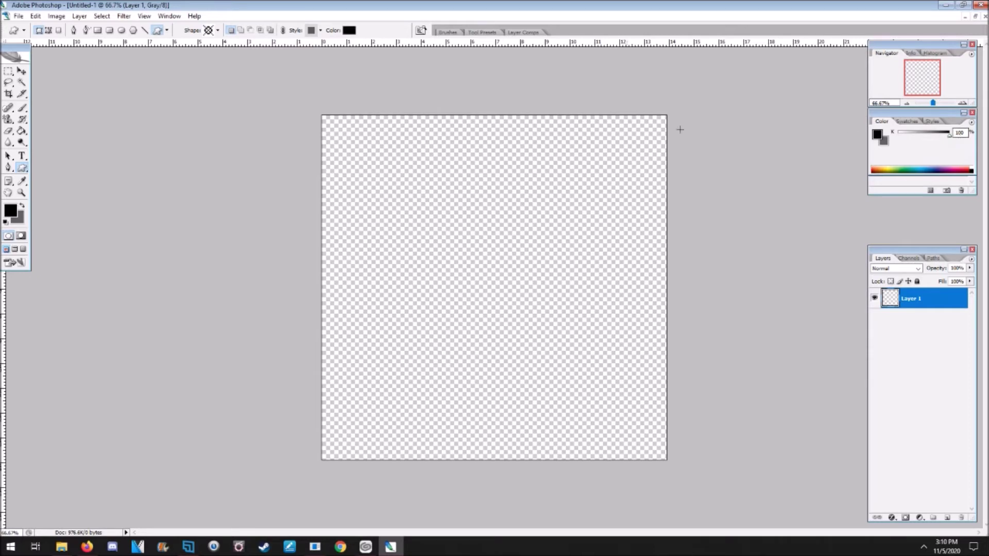
click(22, 132)
click(549, 275)
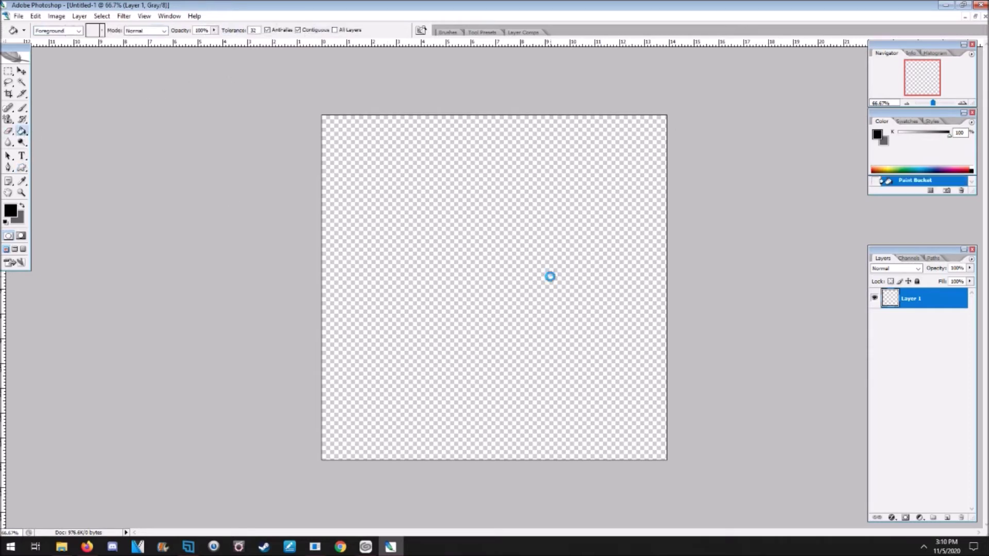
drag(936, 137, 919, 140)
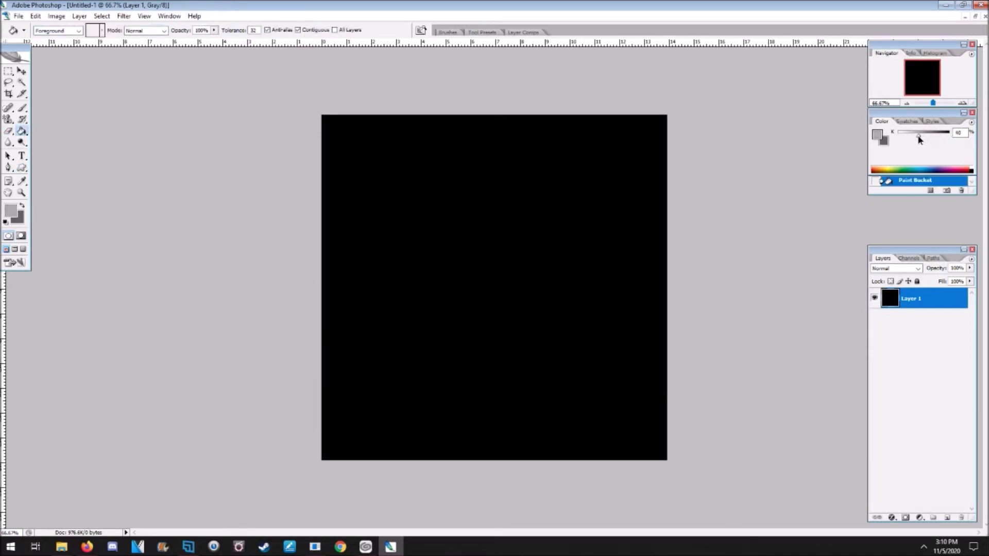
click(23, 168)
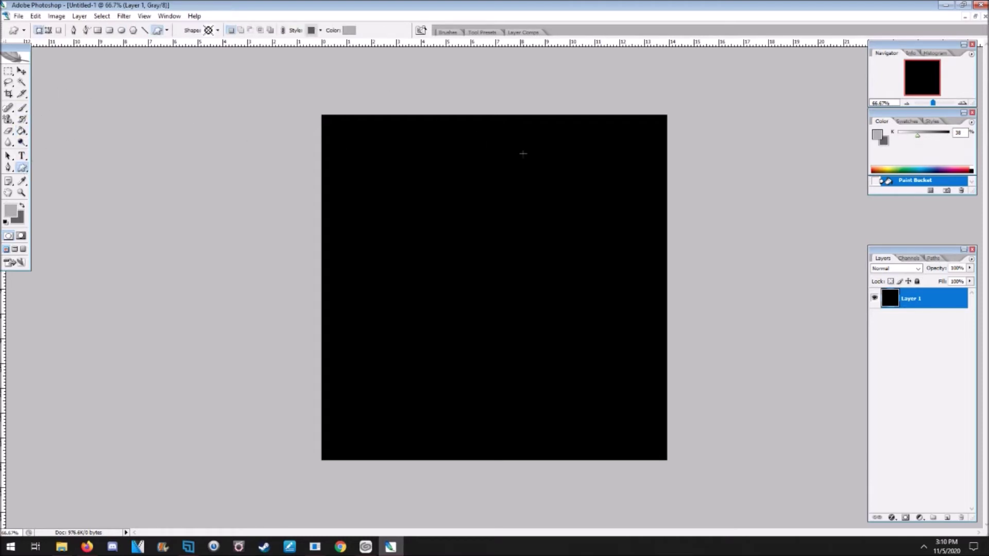
- Pick the fleur-de-lis preset and drag it out across most of the canvas as Shape 1
click(218, 30)
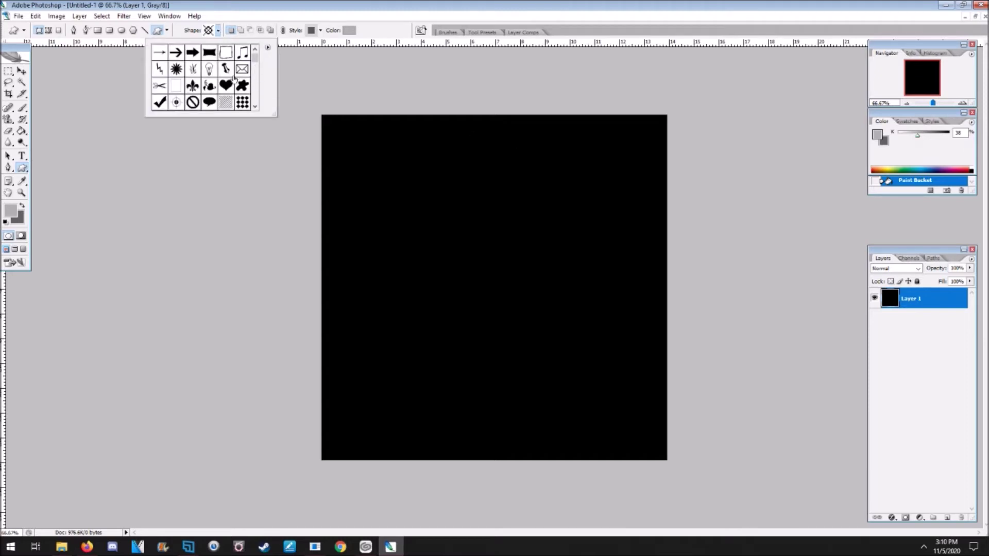
scroll(234, 77, down, 3)
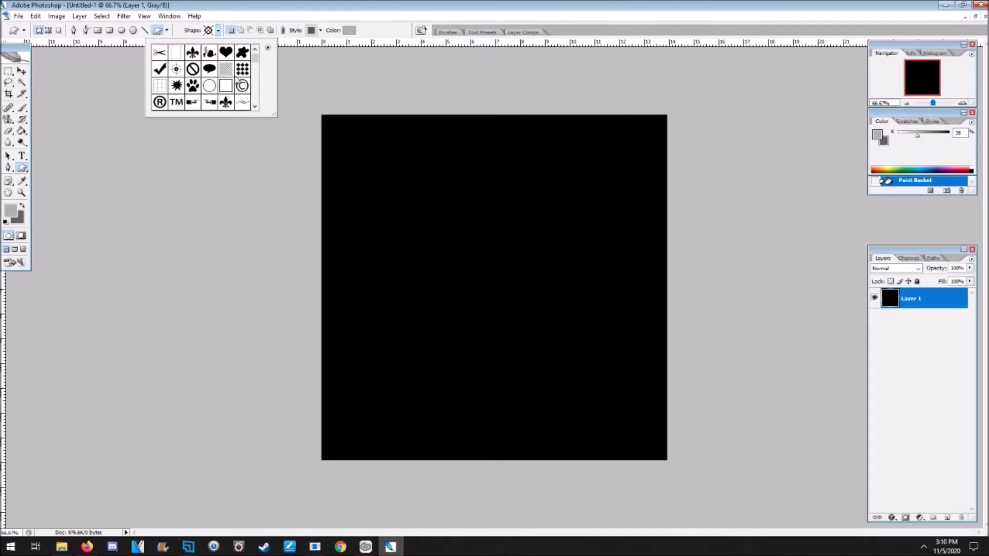
scroll(237, 82, down, 1)
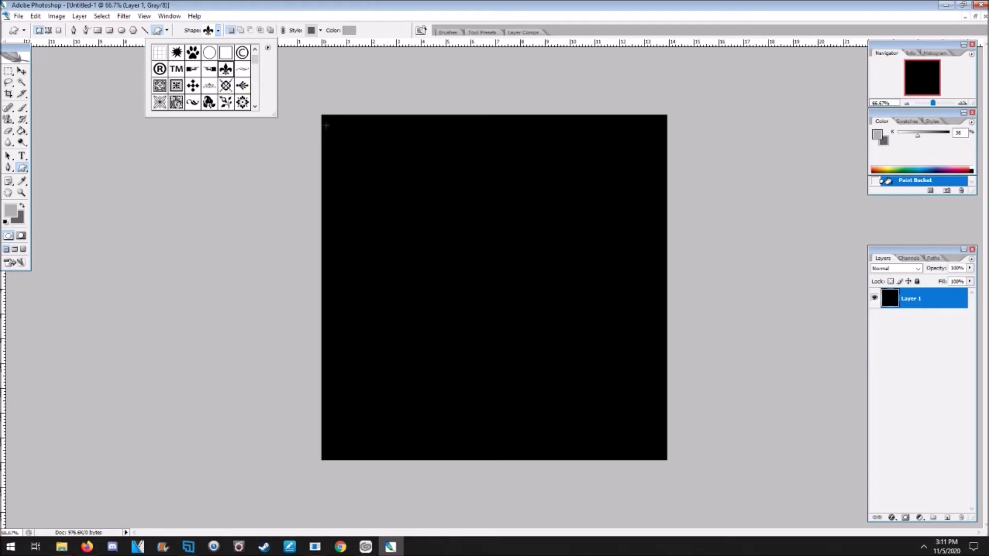
drag(329, 125, 658, 432)
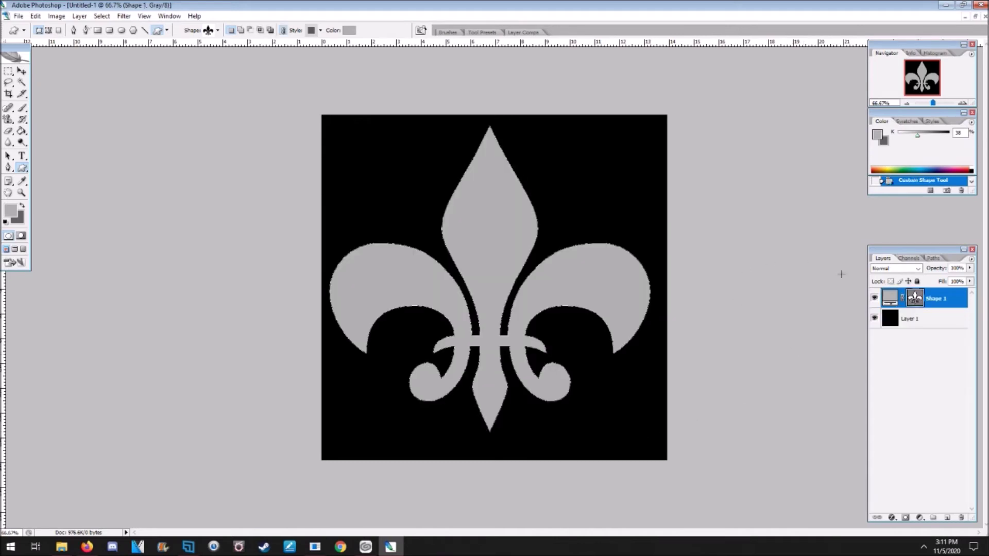
right_click(953, 304)
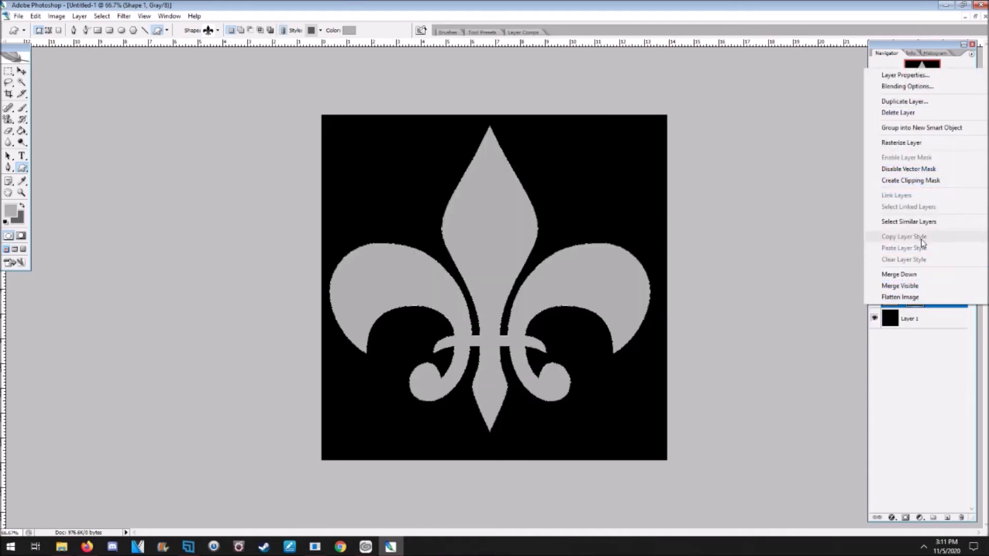
- Rasterize the Shape 1 layer and save it to the Desktop as Test1.bmp with default BMP options
click(922, 142)
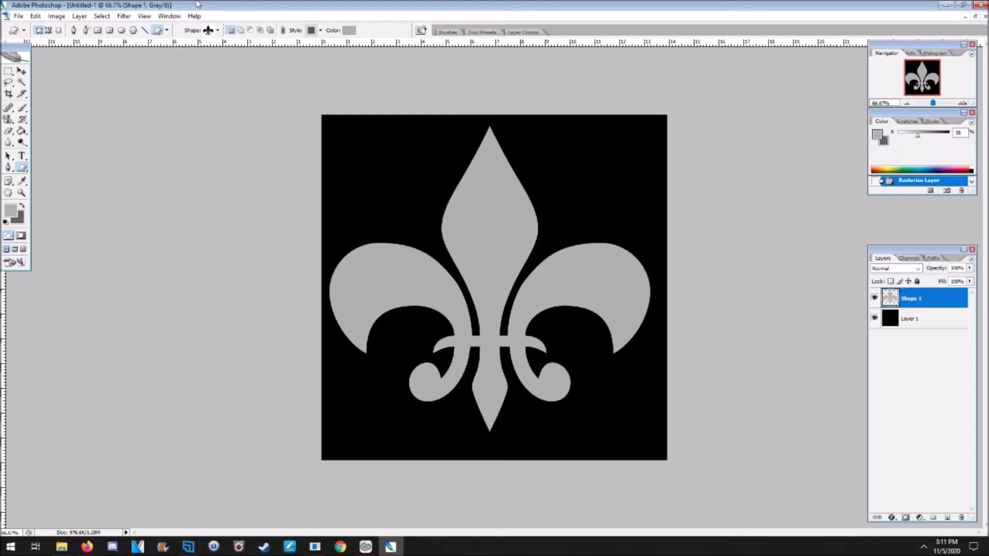
click(17, 16)
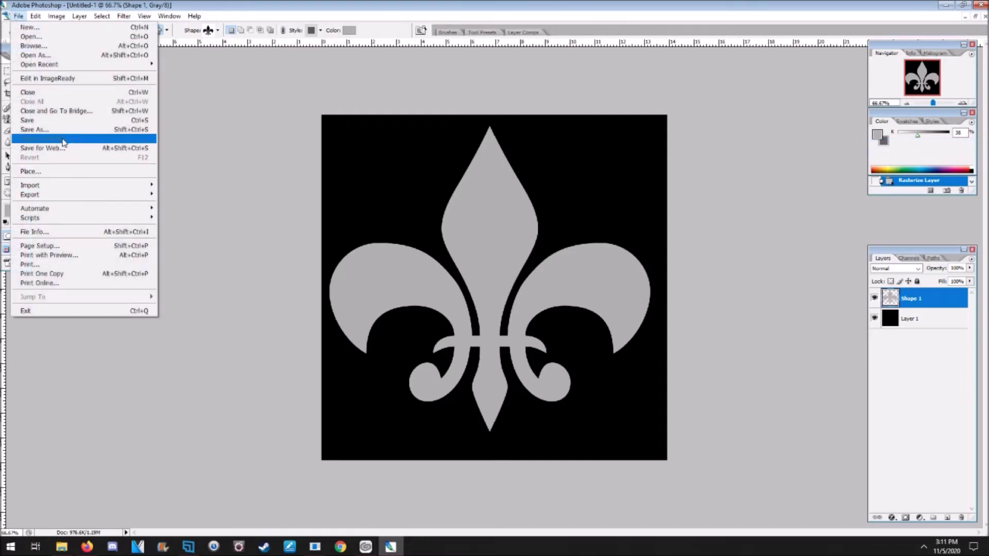
click(61, 132)
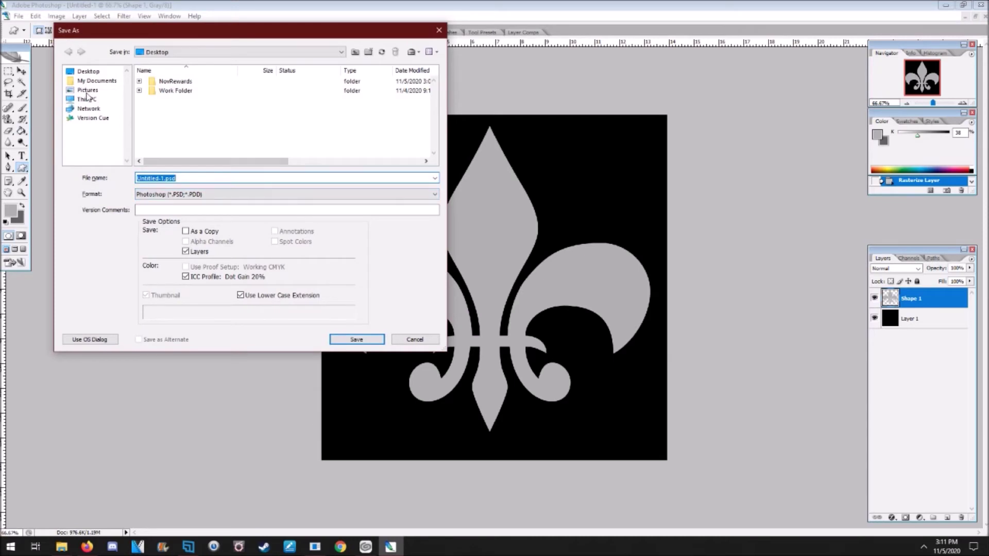
click(89, 72)
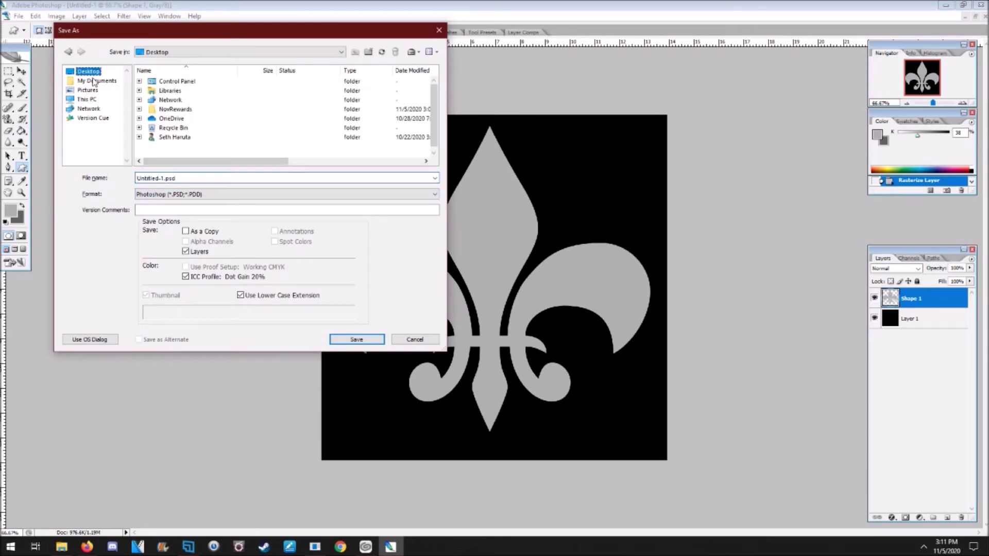
click(195, 176)
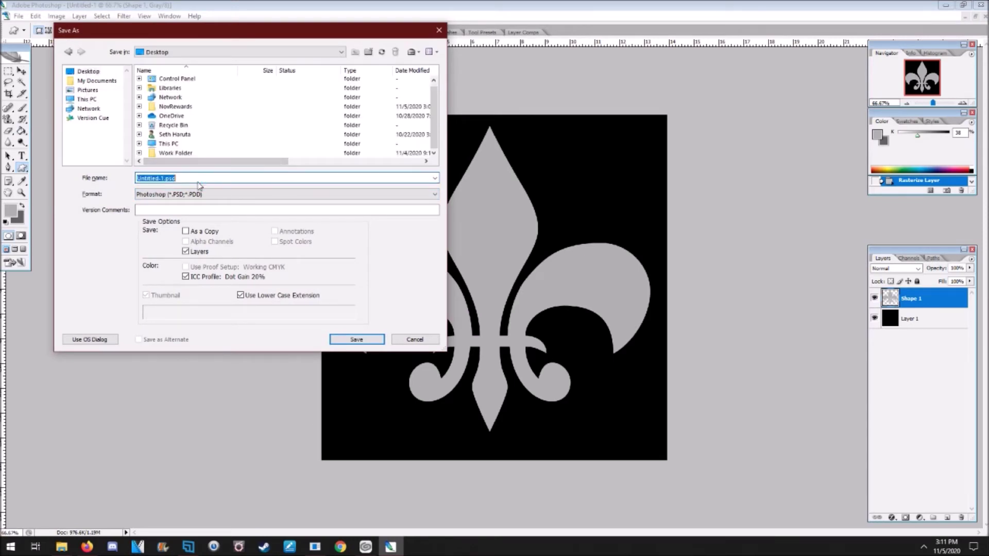
text(Test1)
click(201, 194)
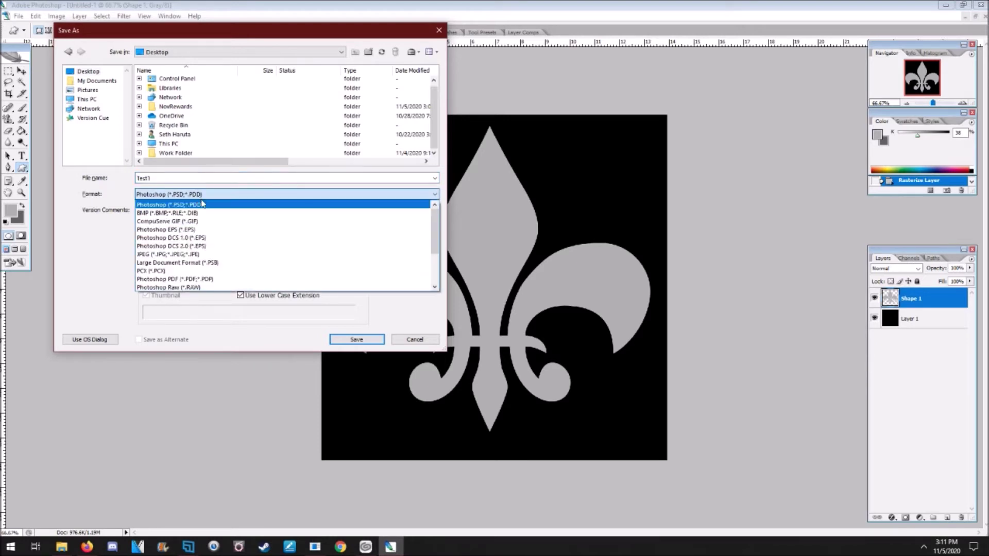
click(209, 213)
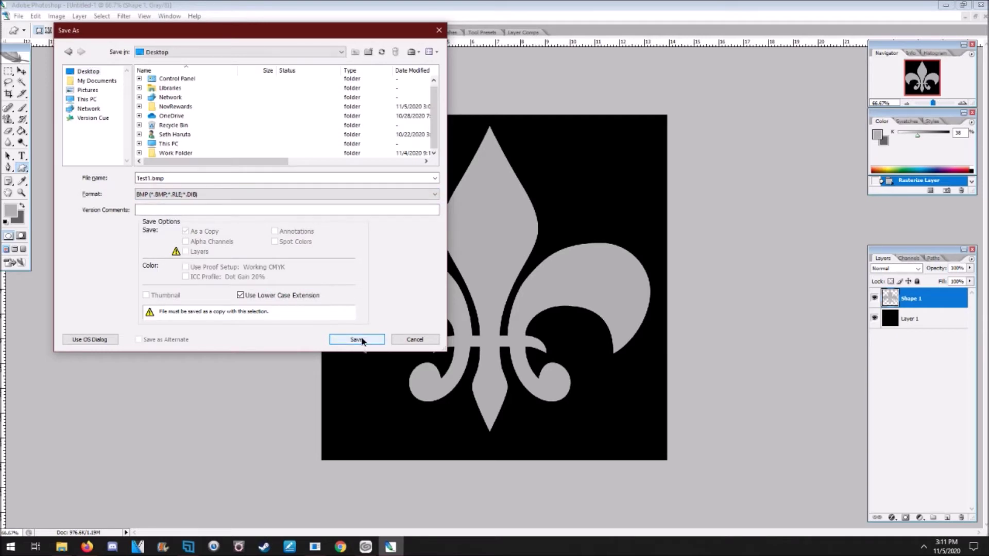
click(357, 339)
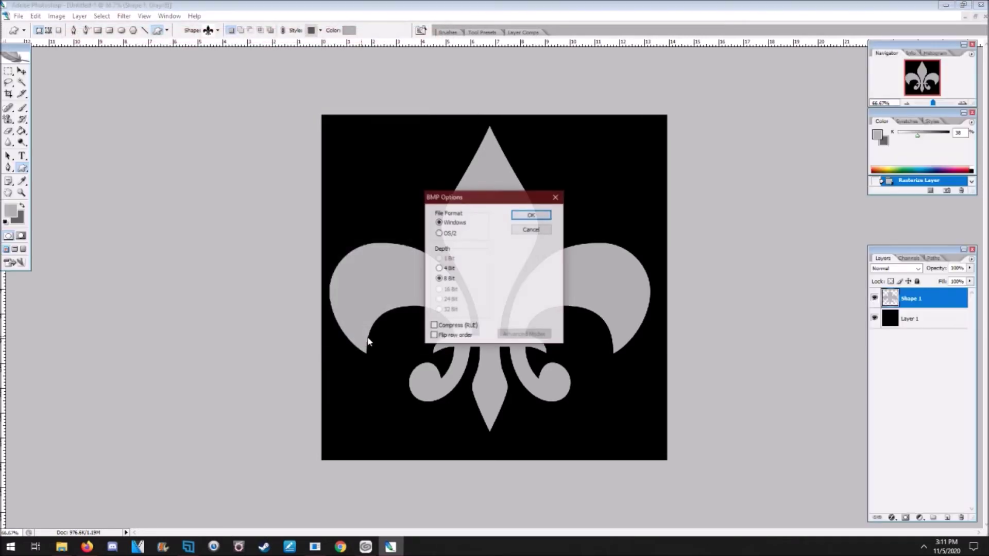
click(528, 217)
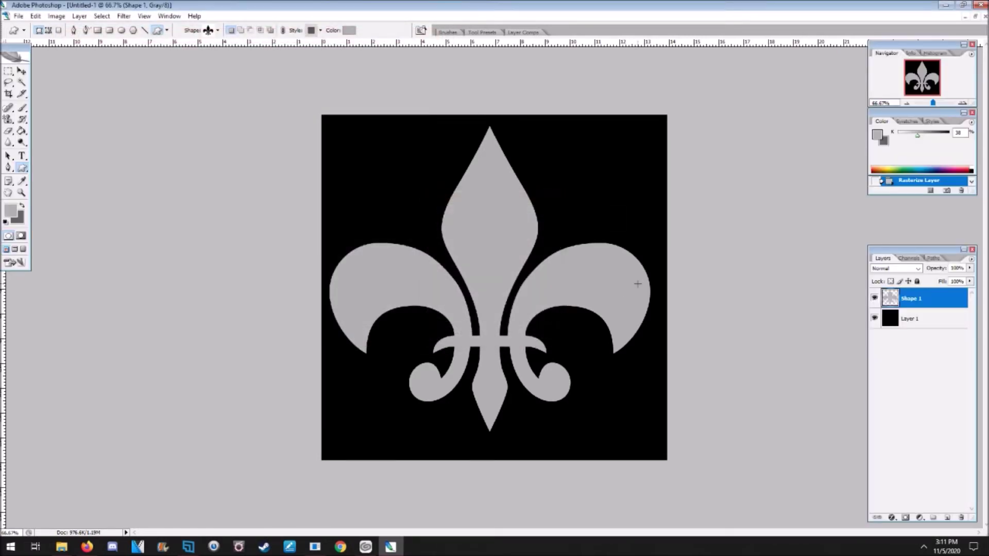
- Minimize Photoshop and browse File Explorer to SAI2 › settings › scatter
click(949, 6)
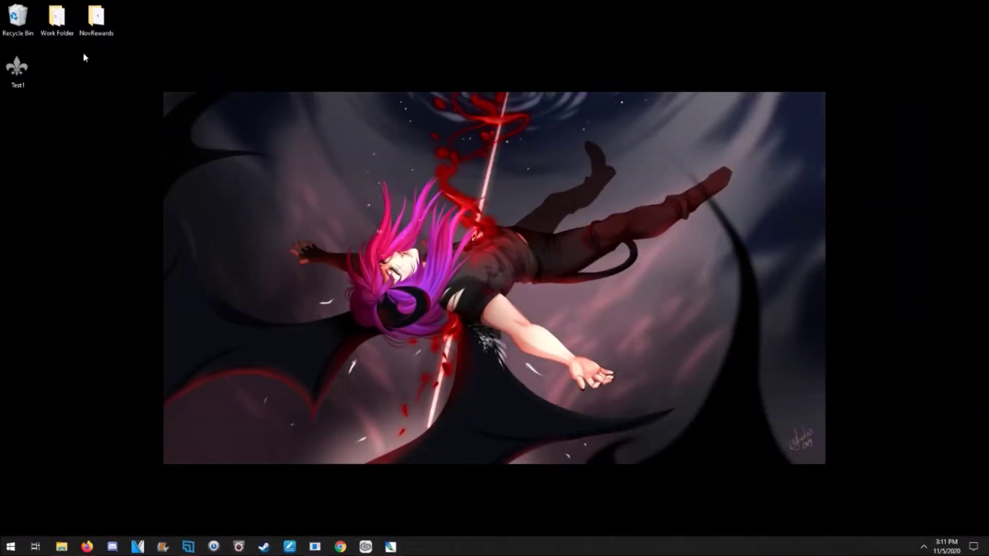
click(61, 547)
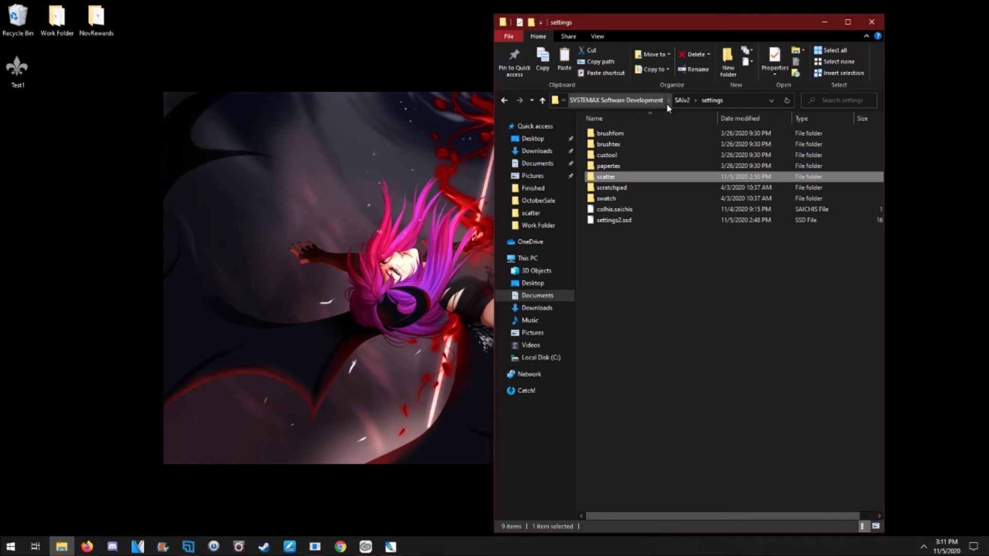
double_click(616, 178)
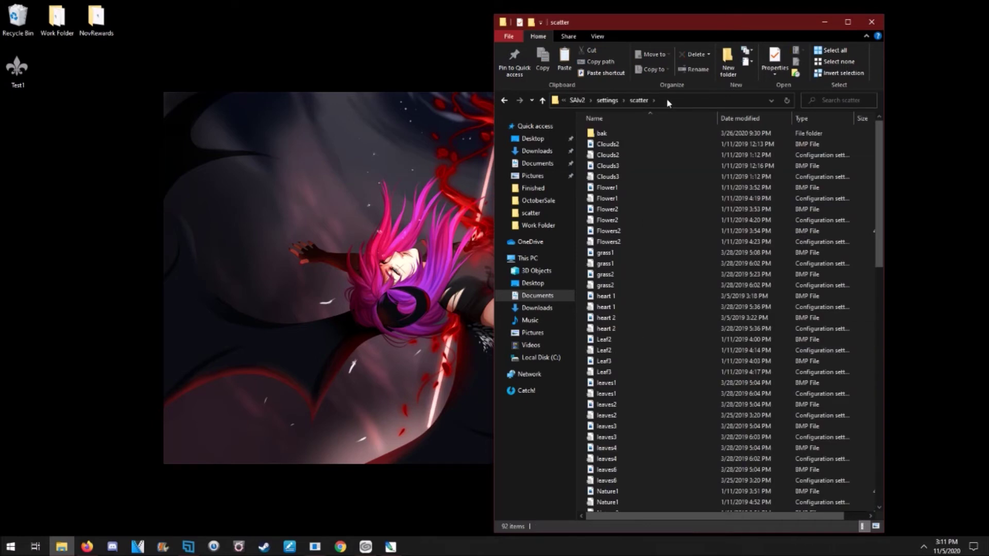
right_click(628, 156)
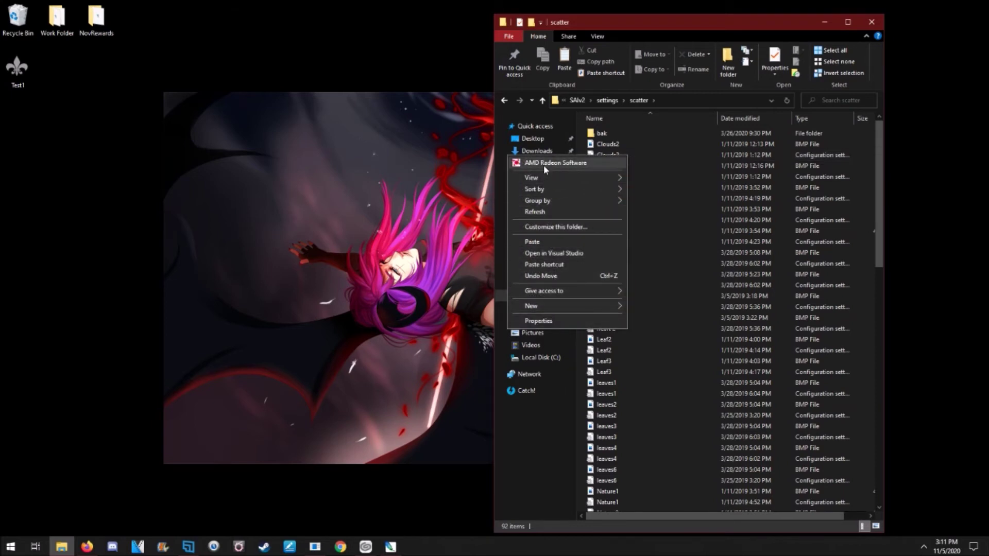
click(675, 140)
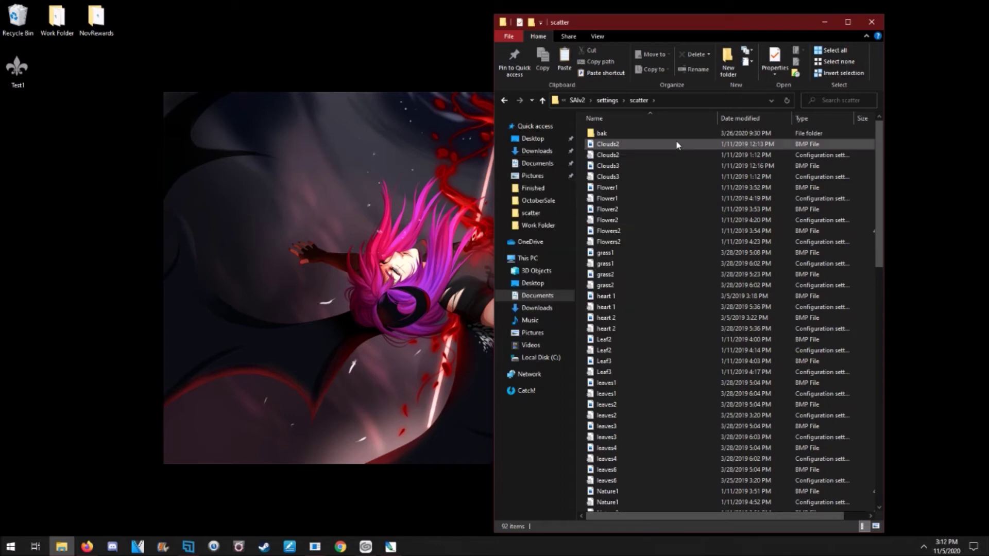
right_click(613, 156)
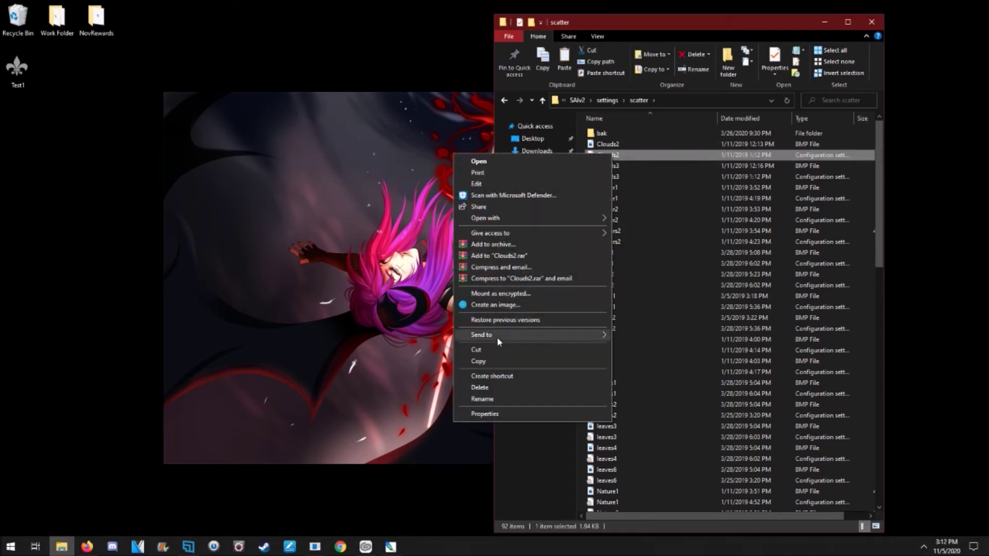
- Copy the Clouds2 scatter settings file onto the desktop
click(495, 362)
right_click(67, 111)
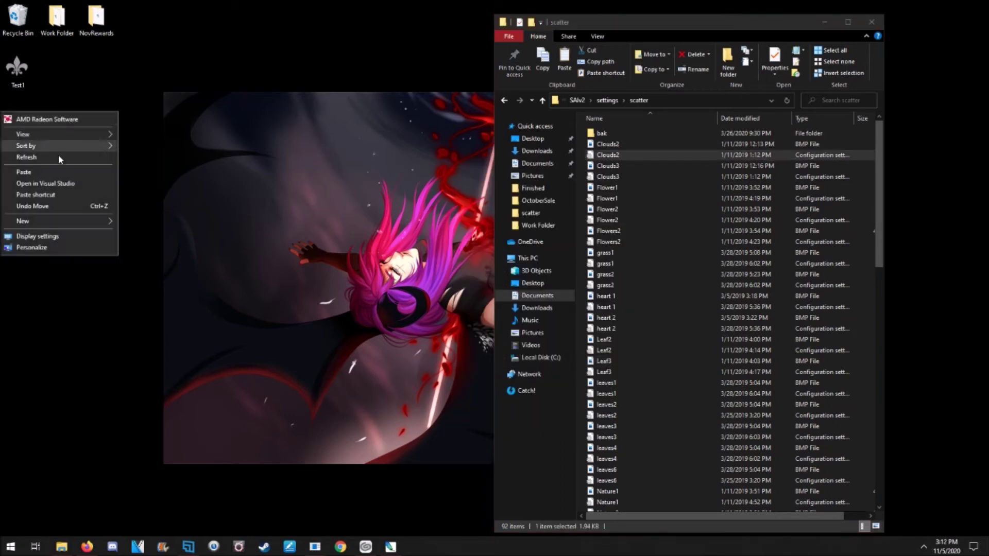
click(44, 173)
- Rename the desktop copy to Test1 and select both Test1 files
right_click(56, 118)
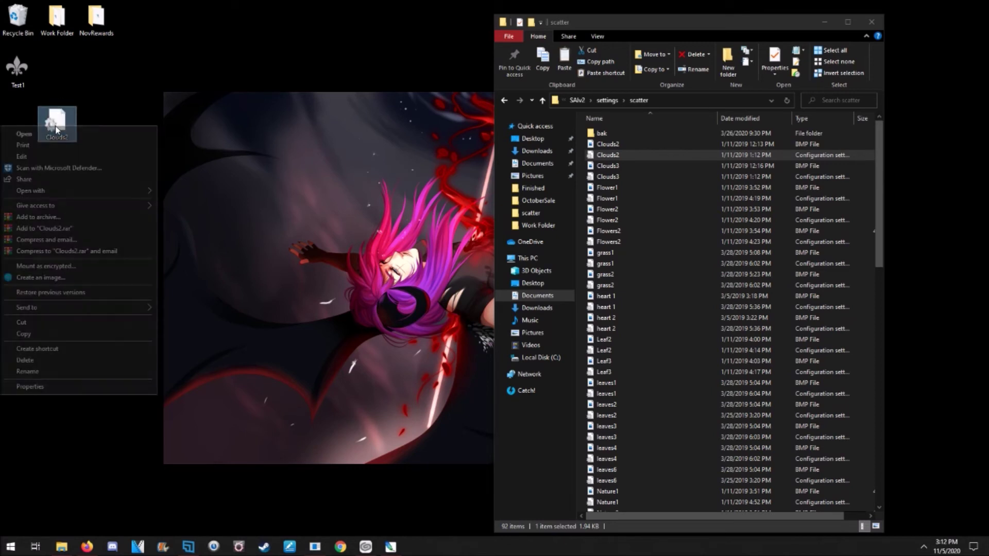
click(49, 373)
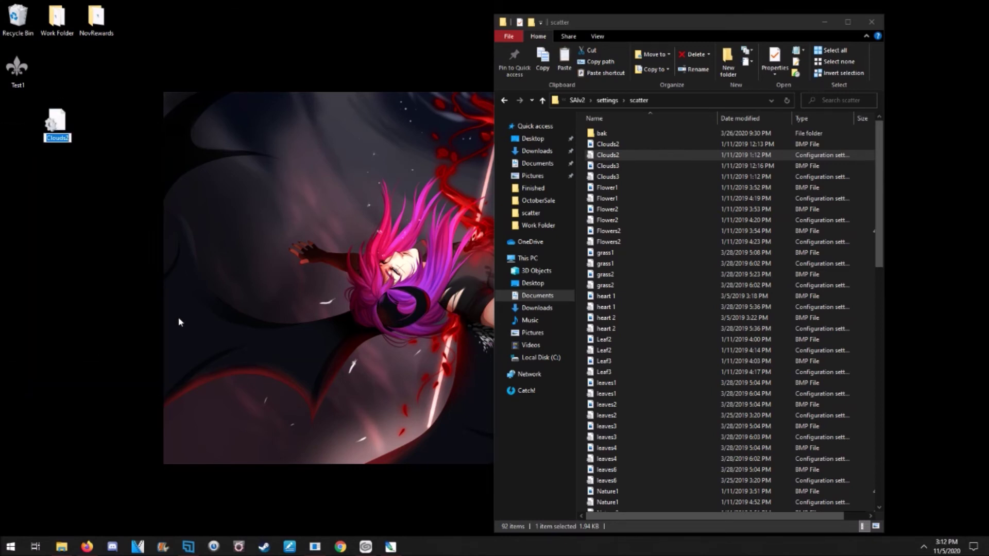
text(Test1)
key(Return)
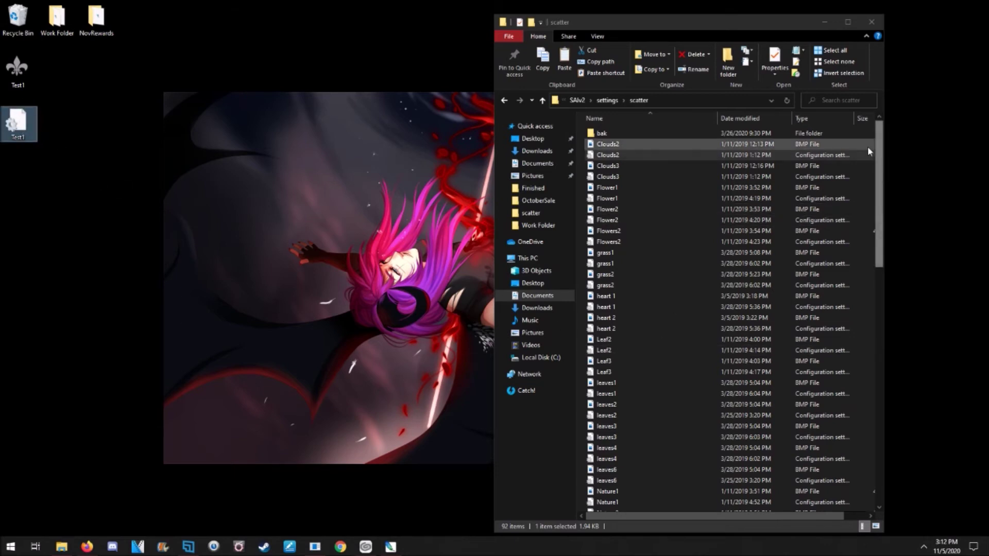
click(651, 164)
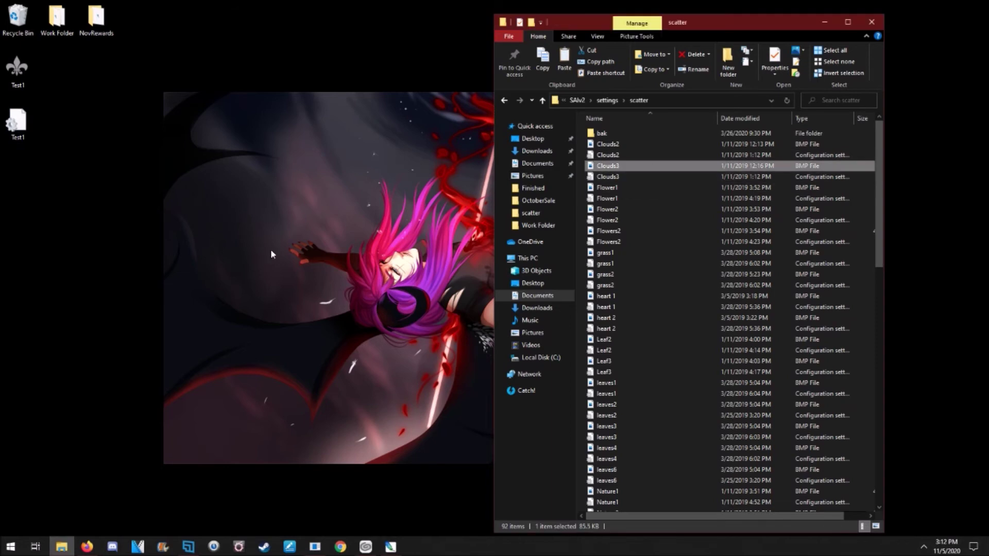
mouse_move(165, 237)
mouse_down()
mouse_move(1, 54)
mouse_move(111, 117)
mouse_move(385, 233)
mouse_move(82, 242)
mouse_up()
- Move both Test1 desktop files into the scatter folder and bring PaintTool SAI back up
click(315, 546)
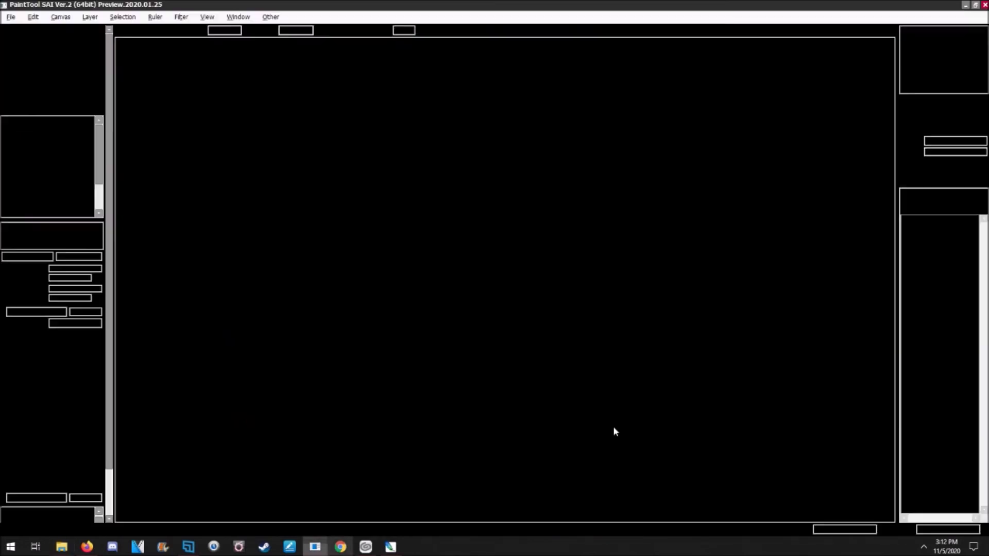
click(314, 546)
drag(89, 331, 3, 162)
scroll(718, 375, down, 15)
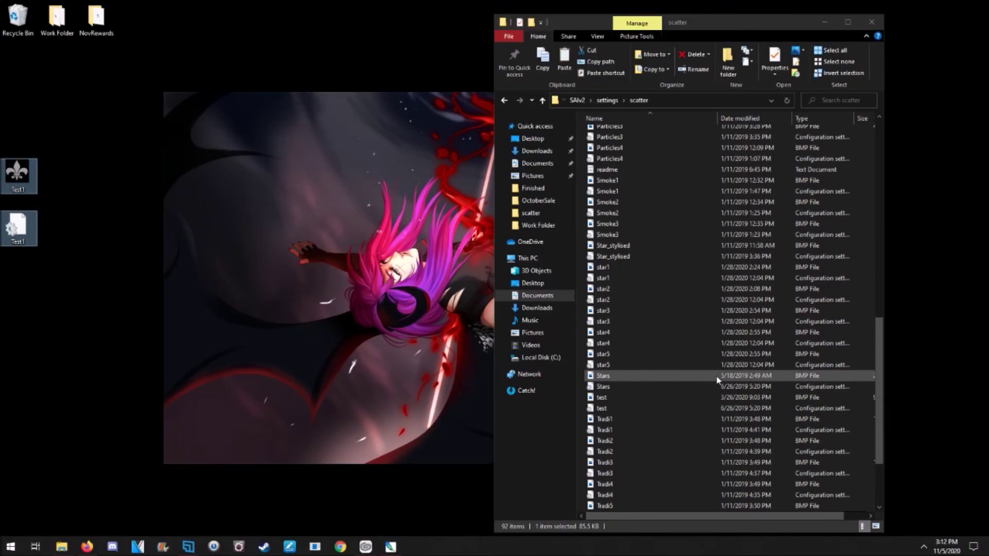
click(653, 397)
click(646, 408)
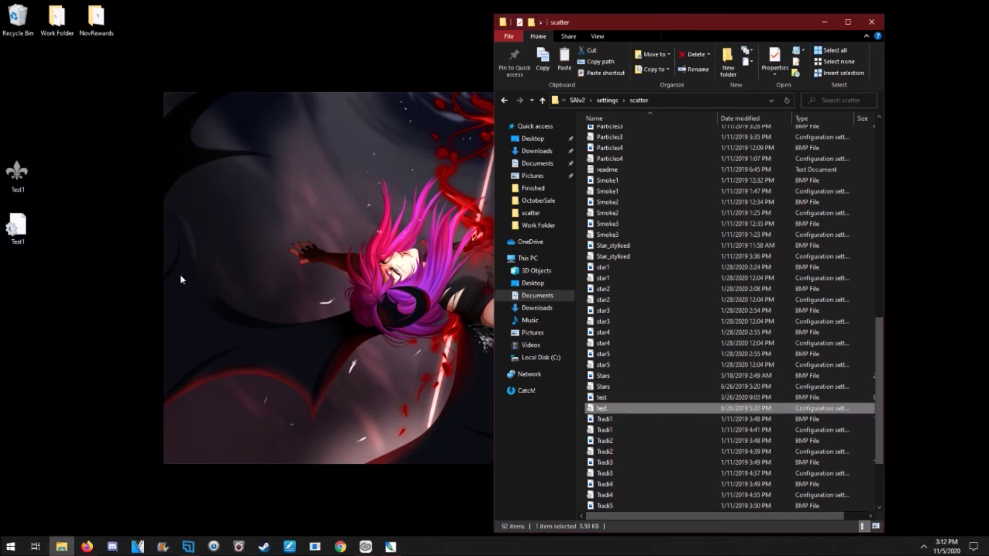
drag(72, 297, 680, 431)
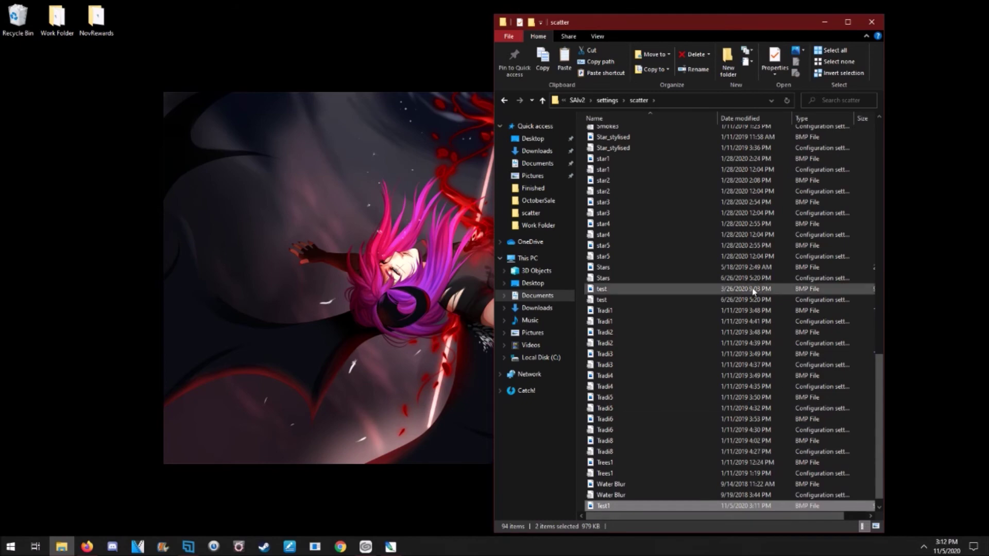
click(366, 508)
click(315, 547)
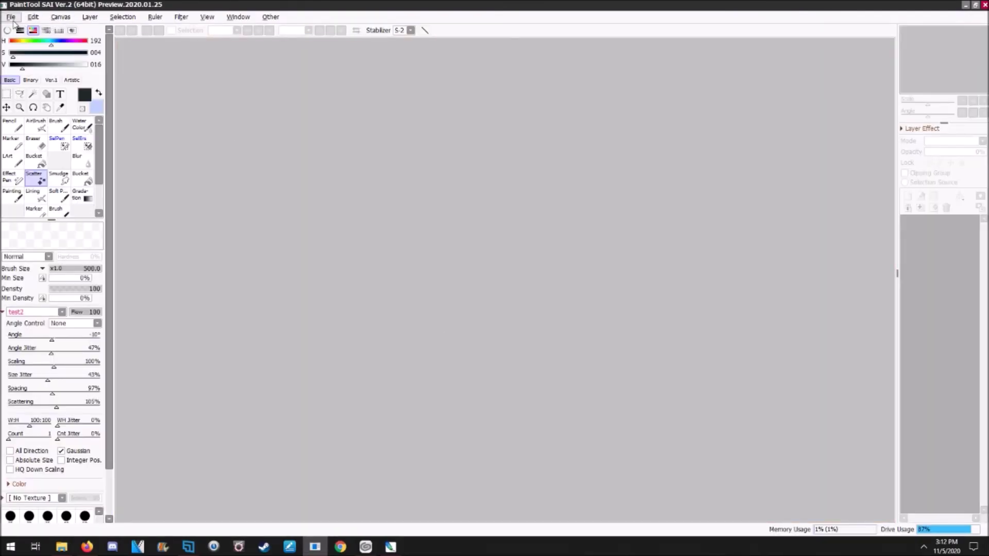
- Create a new blank canvas with the default settings
click(10, 17)
click(21, 29)
click(539, 331)
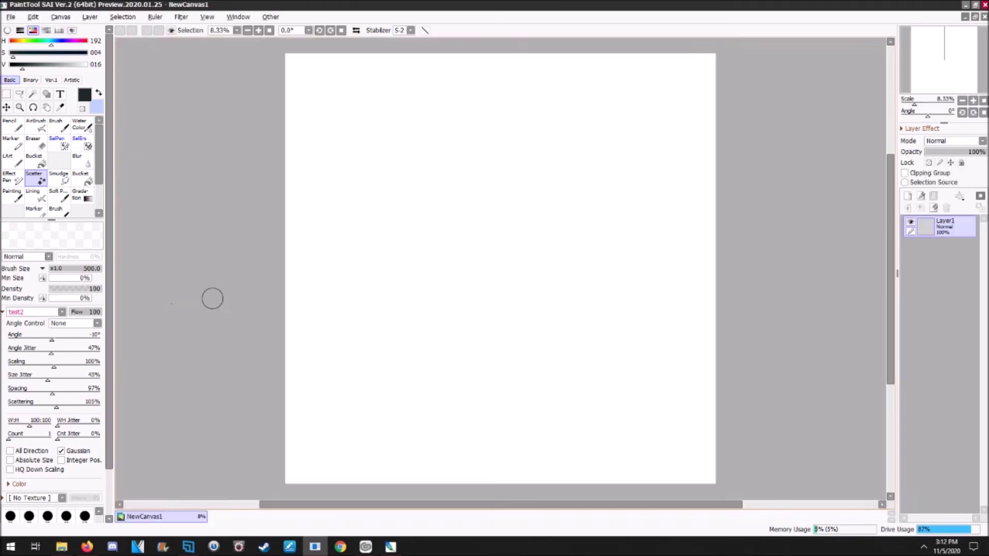
- Choose Test1 from the Scatter tool's shape list
click(32, 313)
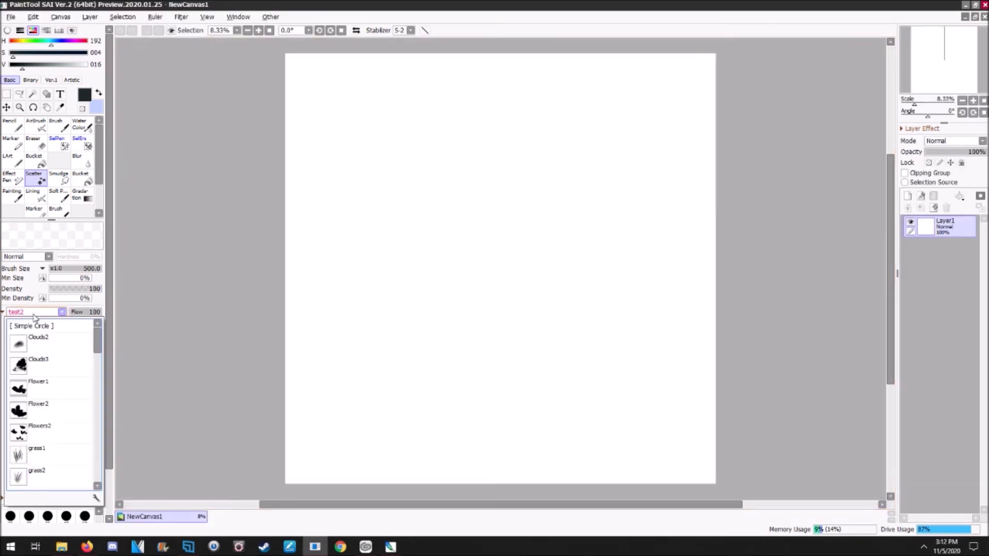
click(49, 316)
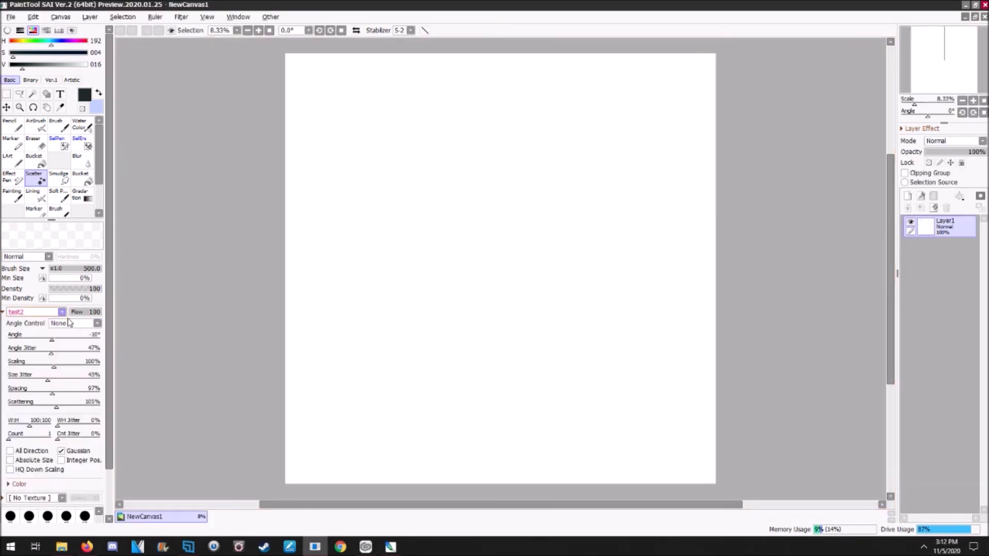
click(10, 312)
click(20, 312)
click(37, 326)
click(37, 330)
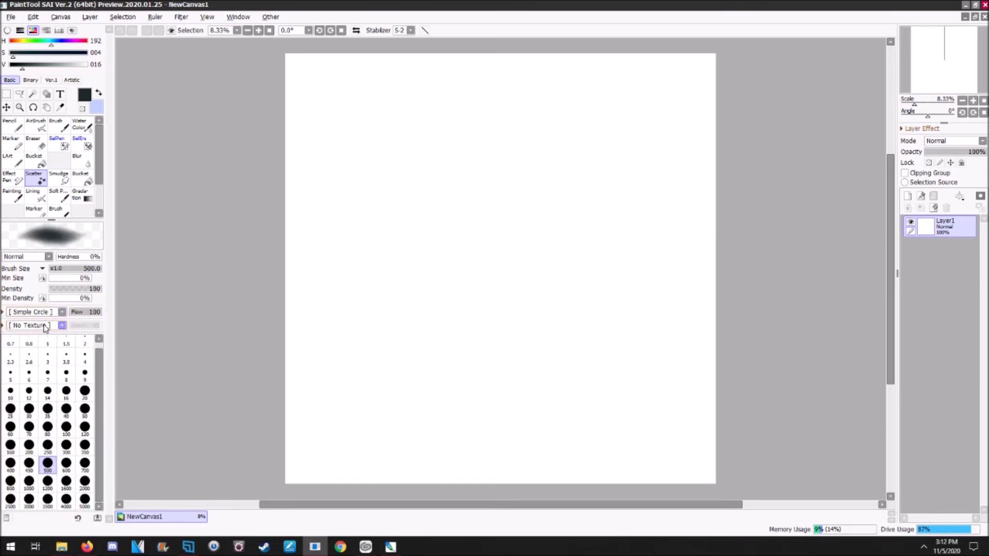
click(32, 312)
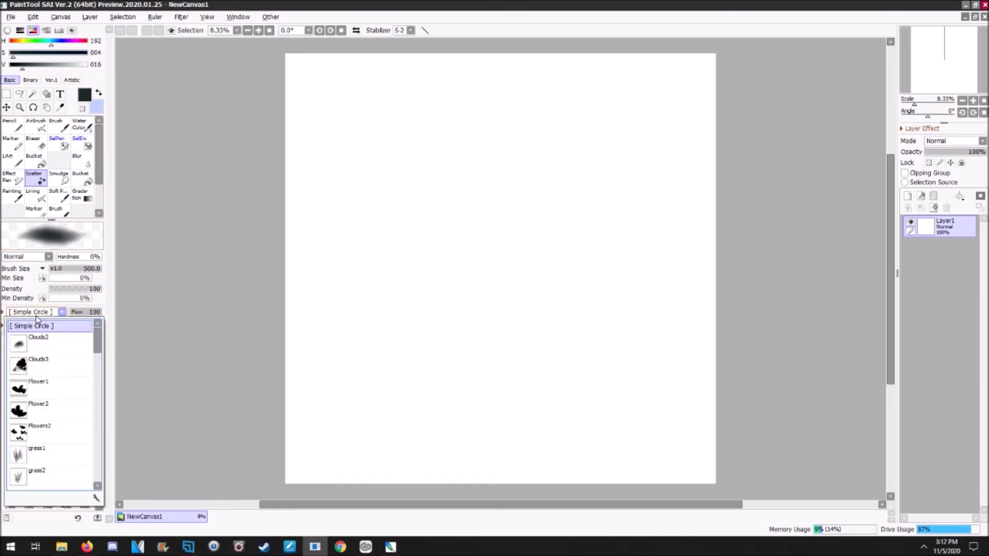
drag(97, 335, 106, 461)
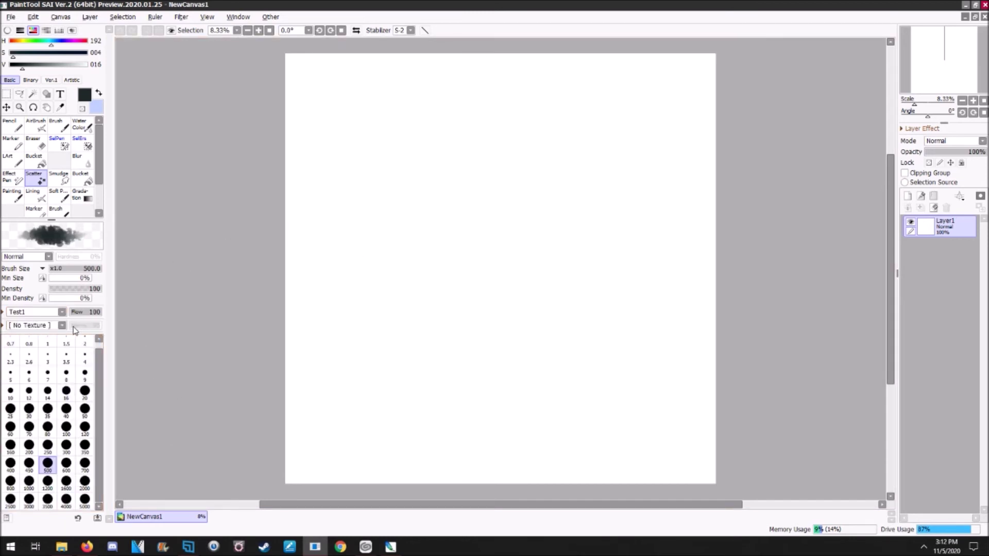
- Stamp gray fleur-de-lis at brush sizes 600 and 1000, then drag a short trail
key(bracketright)
click(323, 220)
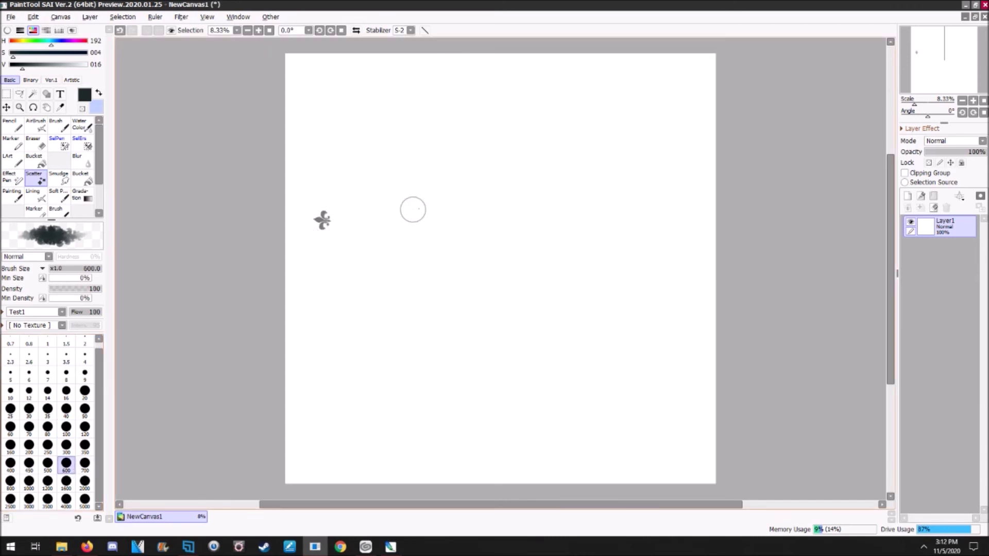
click(410, 295)
click(29, 481)
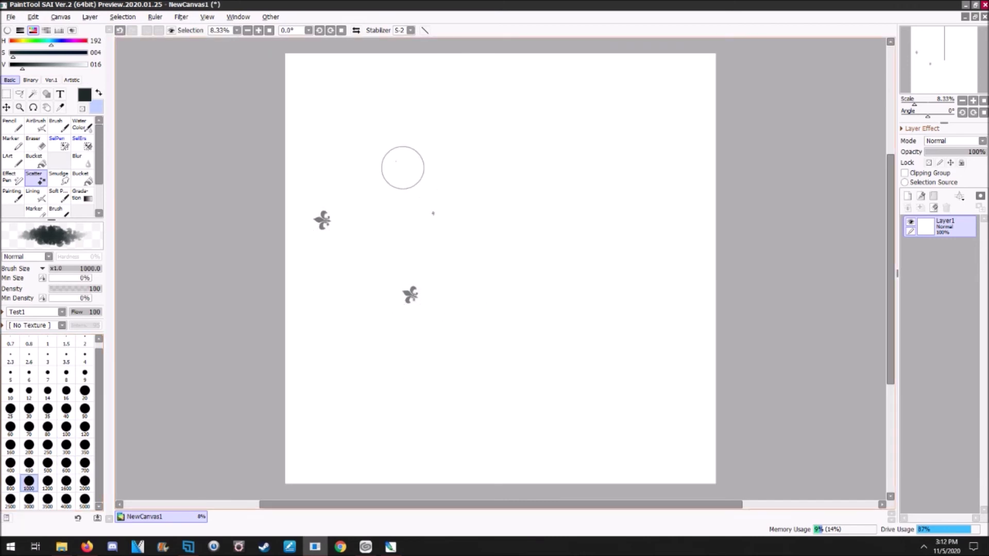
click(387, 150)
mouse_move(576, 179)
mouse_down()
mouse_move(633, 240)
mouse_move(644, 290)
mouse_up()
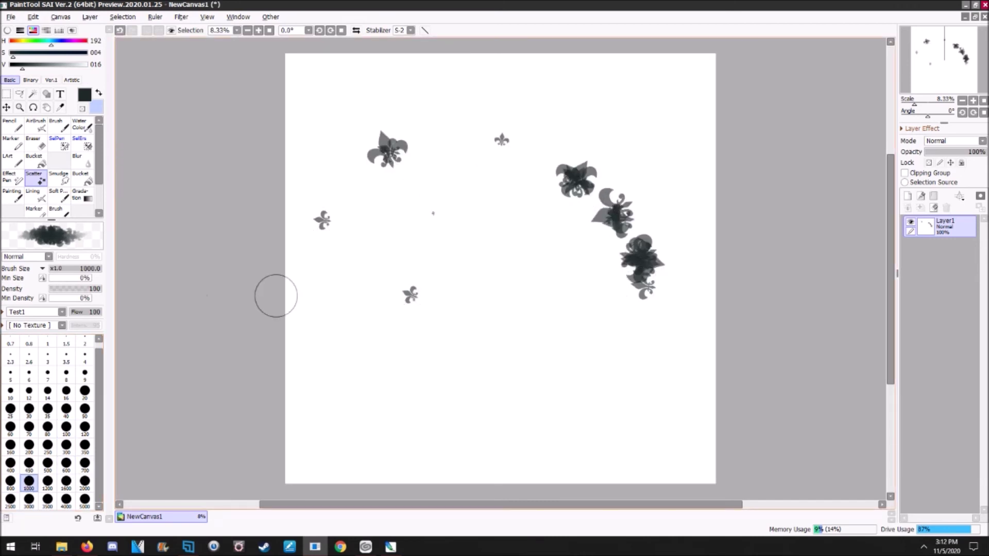
click(2, 312)
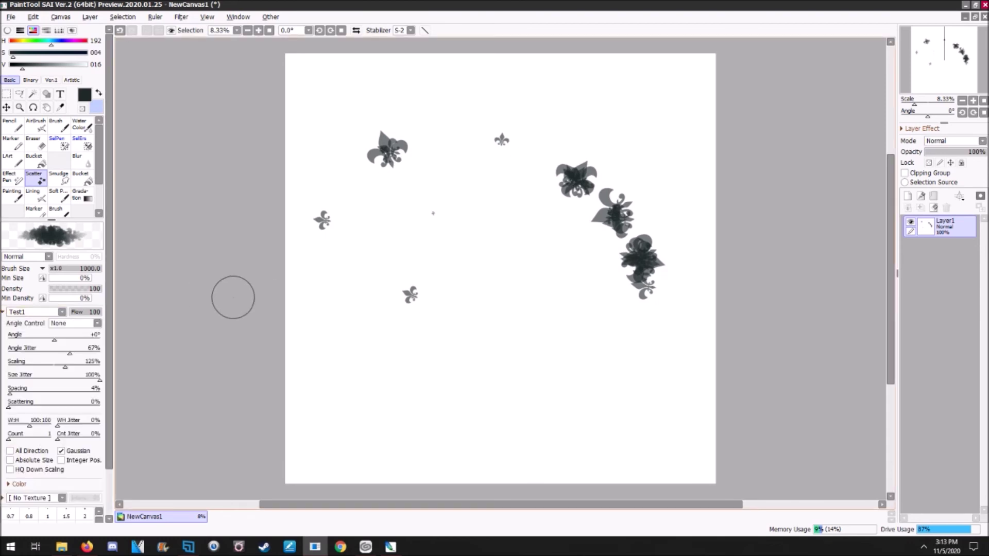
- Set the scatter Angle to -69°, Size Jitter to 100%, and raise Scattering
mouse_move(60, 342)
mouse_down()
mouse_move(90, 341)
mouse_move(37, 341)
mouse_move(56, 365)
mouse_move(30, 366)
mouse_move(74, 383)
mouse_move(13, 388)
mouse_move(100, 381)
mouse_up()
drag(41, 407, 85, 408)
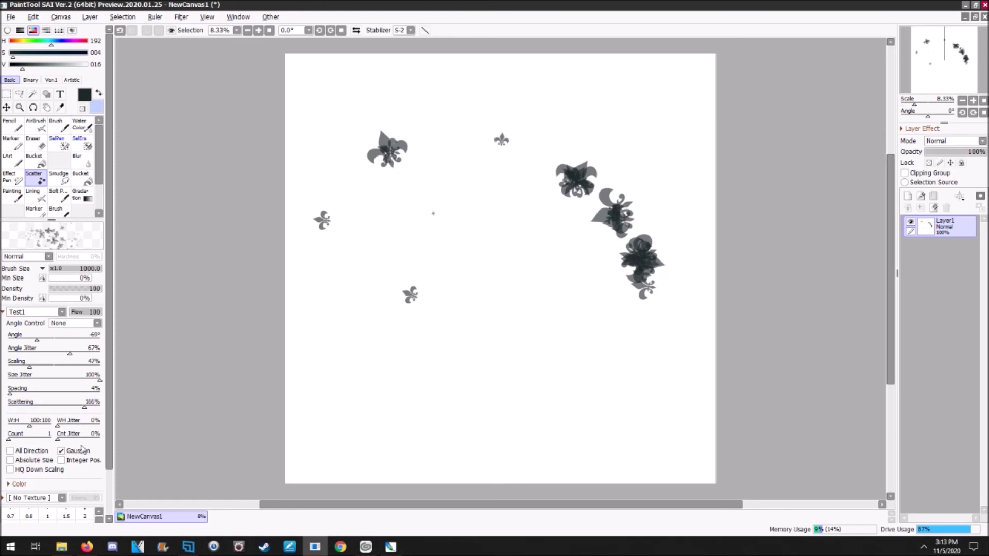
click(2, 312)
- Paint fleur-de-lis across the canvas at brush size 3500, then return to Photoshop
click(47, 499)
mouse_move(515, 353)
mouse_down()
mouse_move(508, 286)
mouse_move(678, 123)
mouse_move(380, 115)
mouse_move(402, 288)
mouse_up()
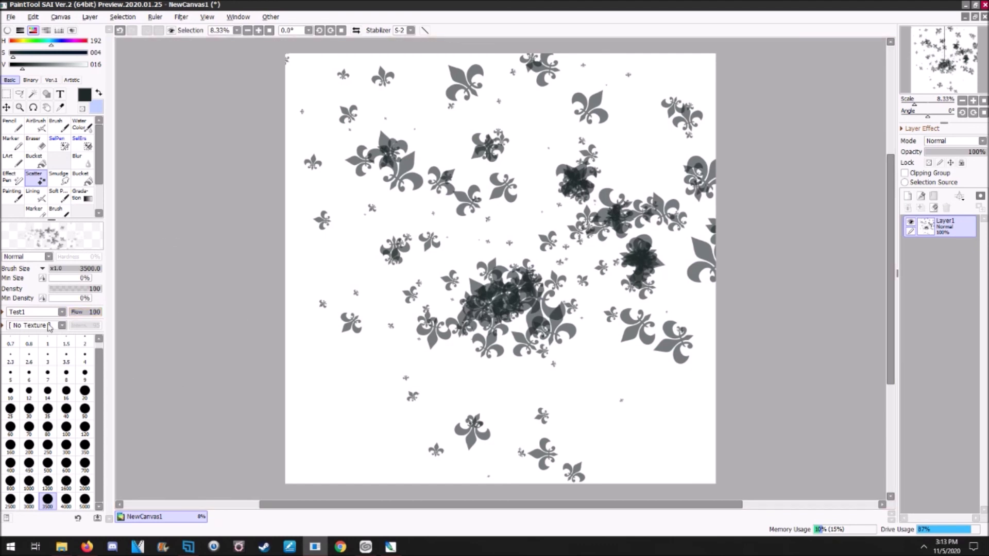
click(2, 312)
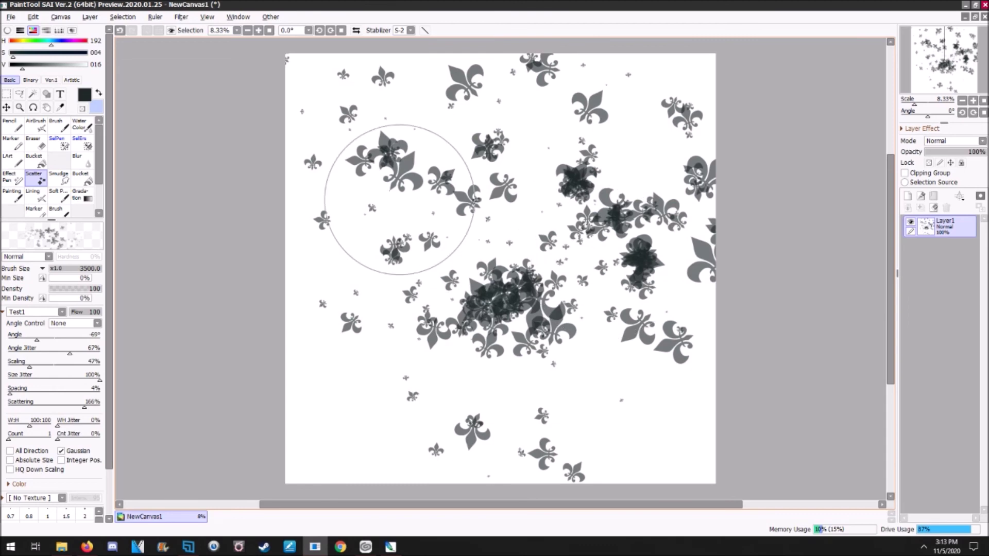
click(400, 546)
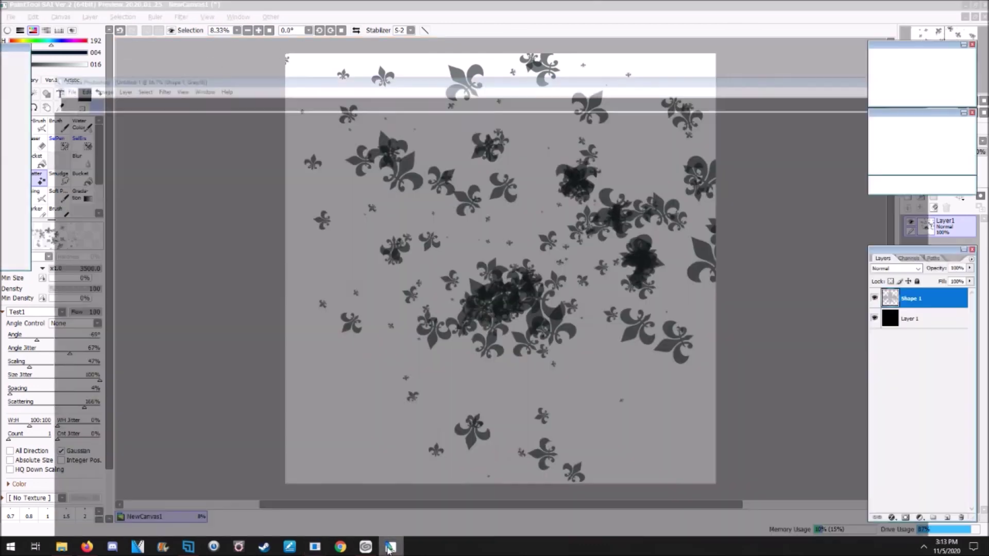